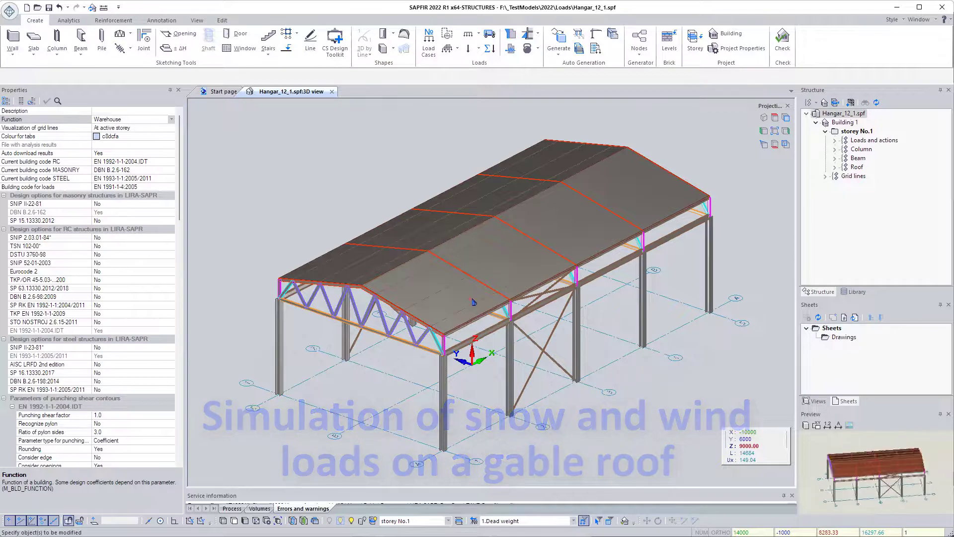
# - Keep the gable roof's Interpretation set to proxy objects for loads
pyautogui.moveTo(426, 383); pyautogui.dragTo(423, 296, button='middle')
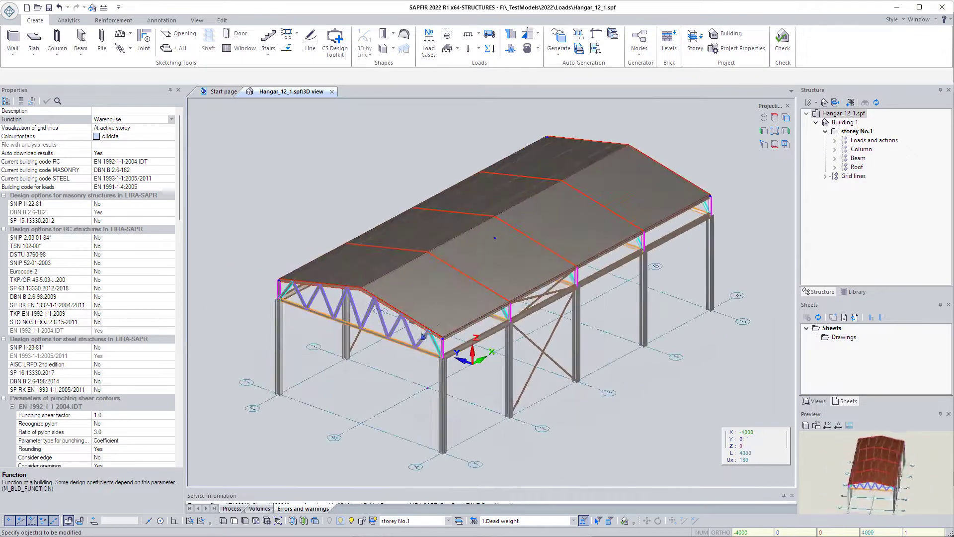
pyautogui.click(421, 292)
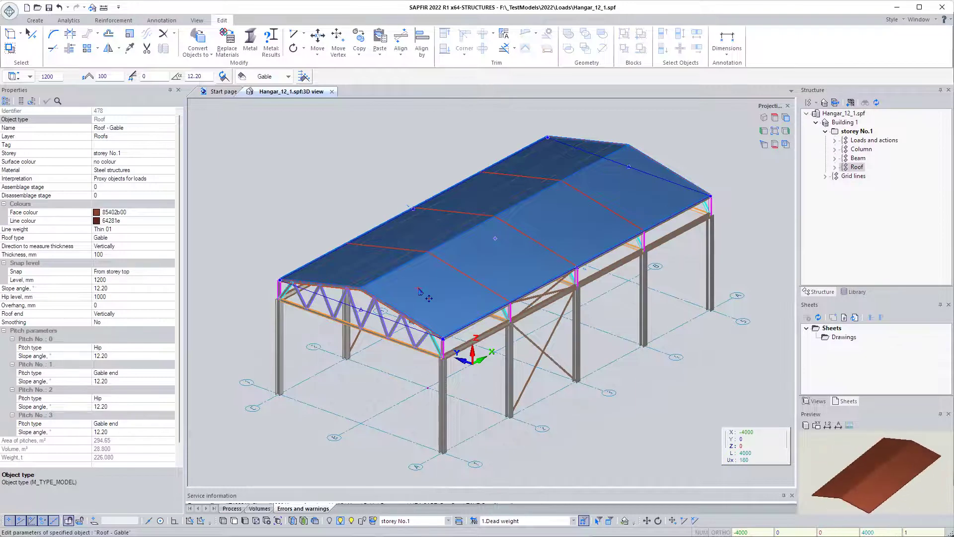
pyautogui.click(18, 179)
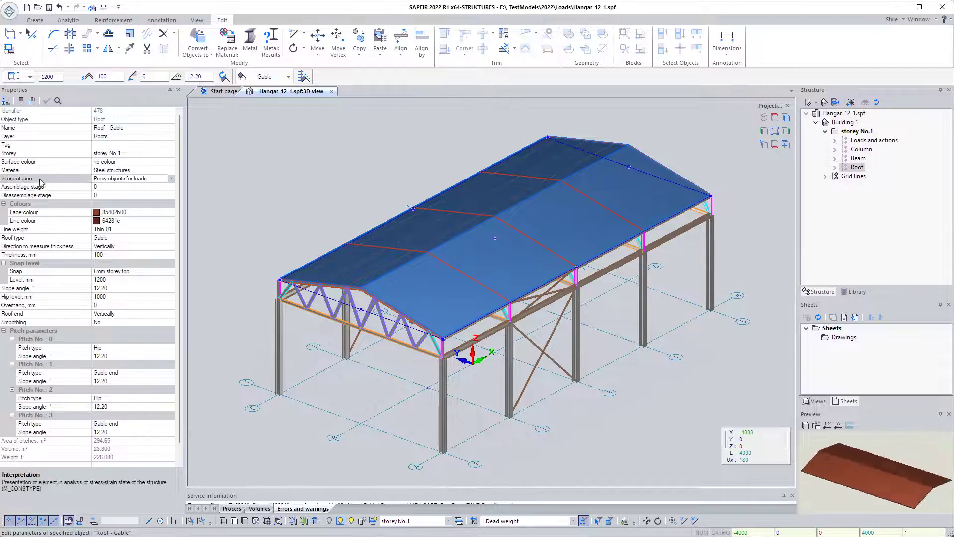
pyautogui.click(171, 179)
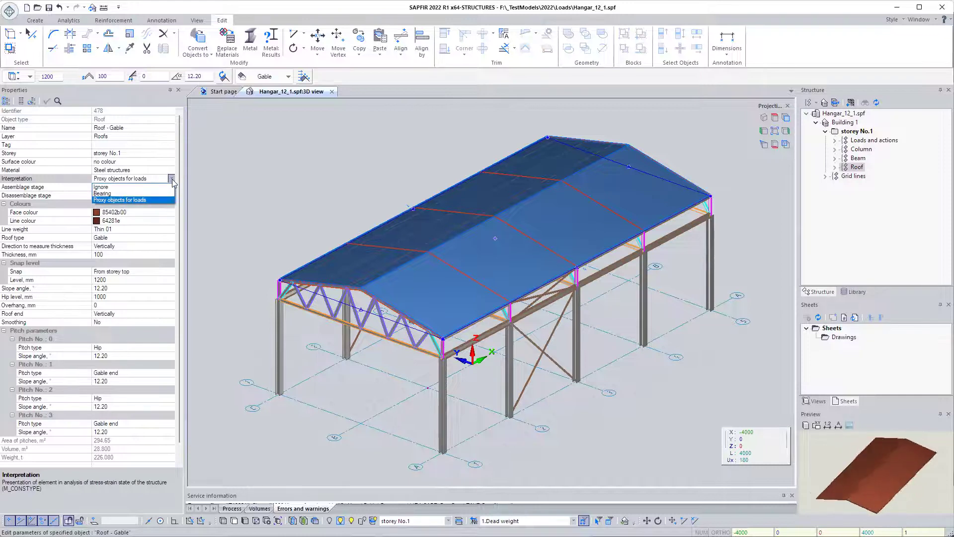
pyautogui.click(157, 201)
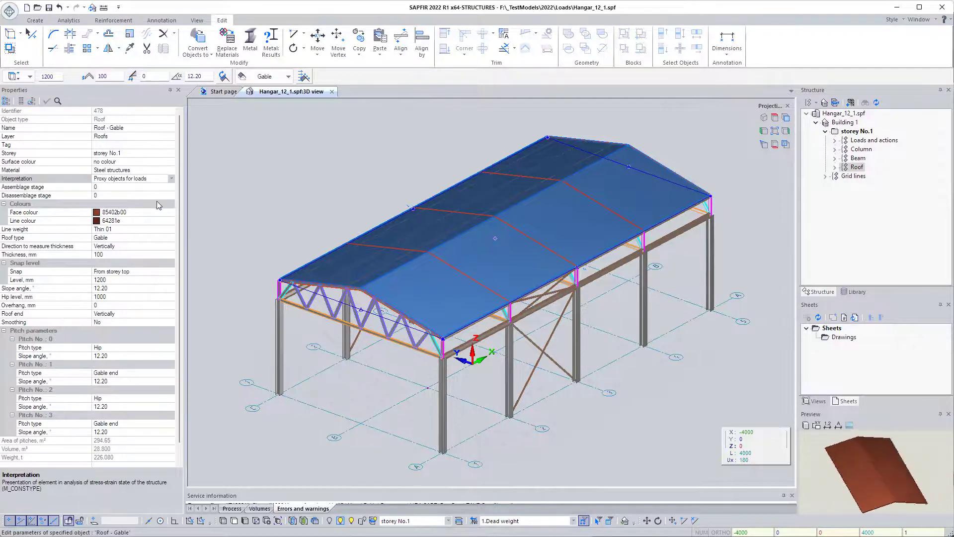
pyautogui.click(301, 215)
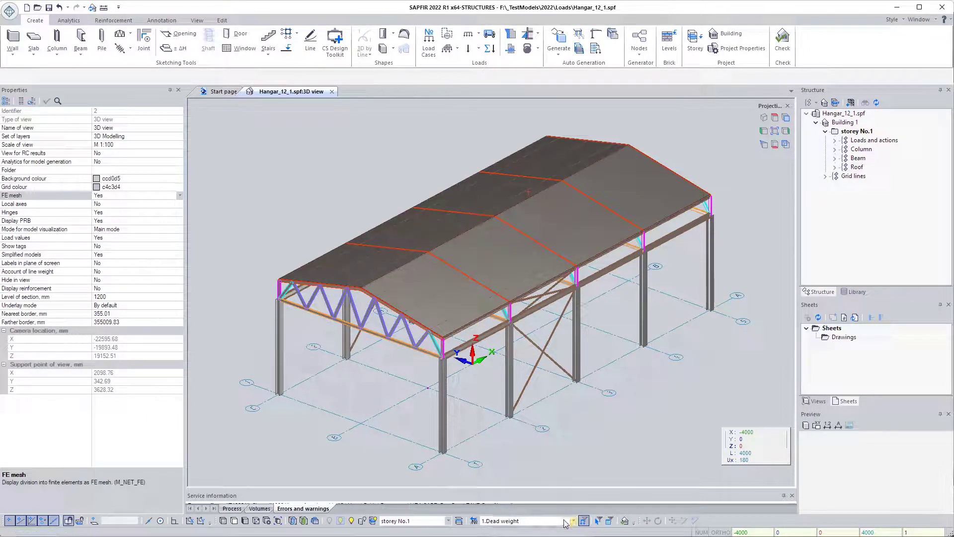
# - Confirm the 0.070 tf/m² Snow 1 roof load has 'Through proxy objects' set to Yes
pyautogui.scroll(-1, 566, 523)
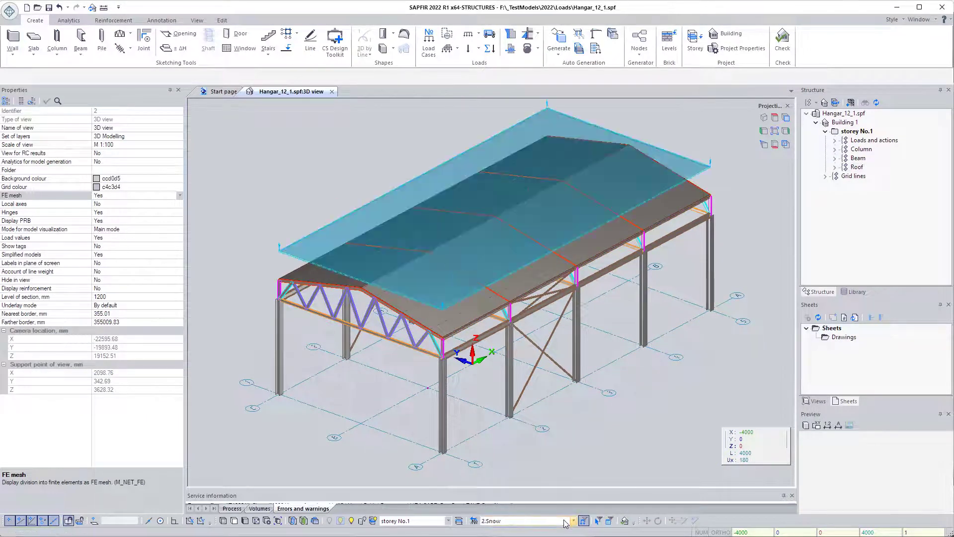
pyautogui.click(329, 243)
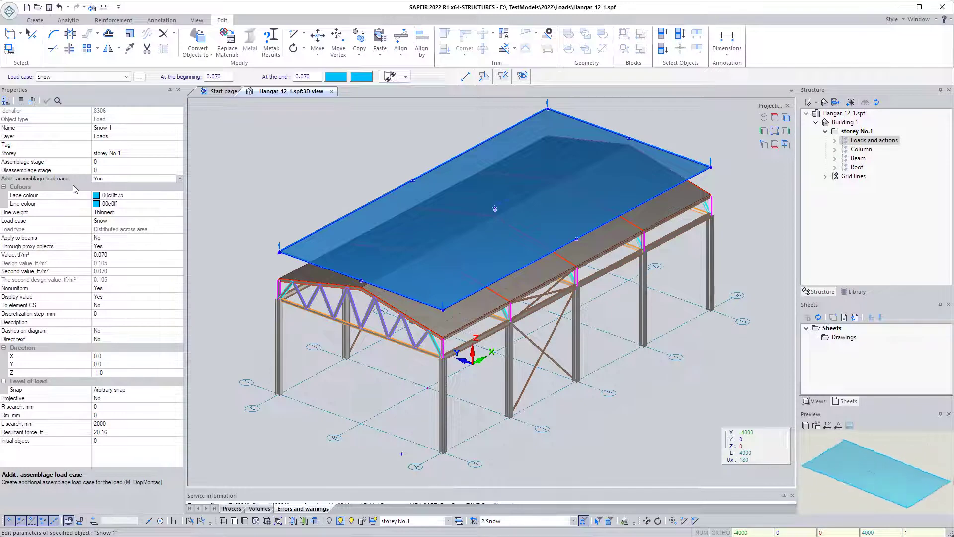
pyautogui.click(56, 246)
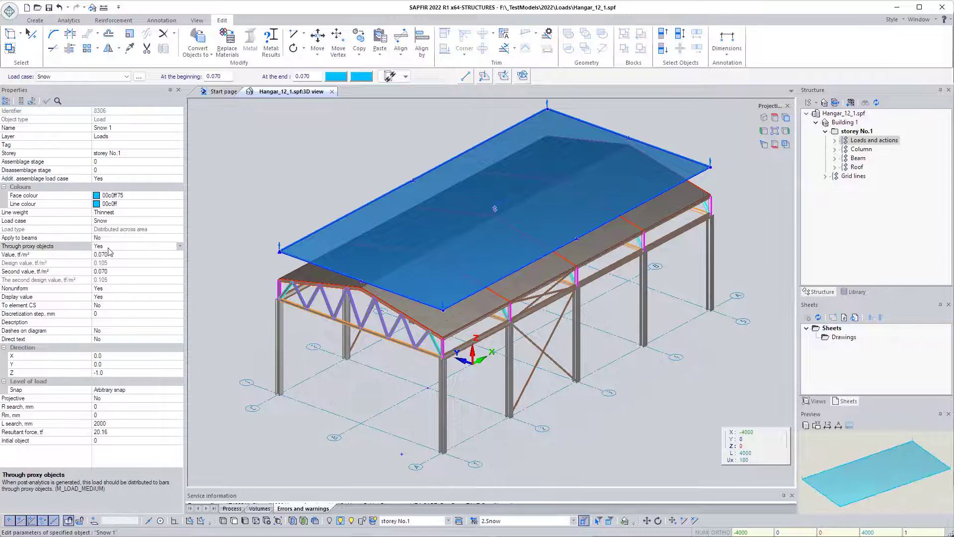
pyautogui.click(180, 246)
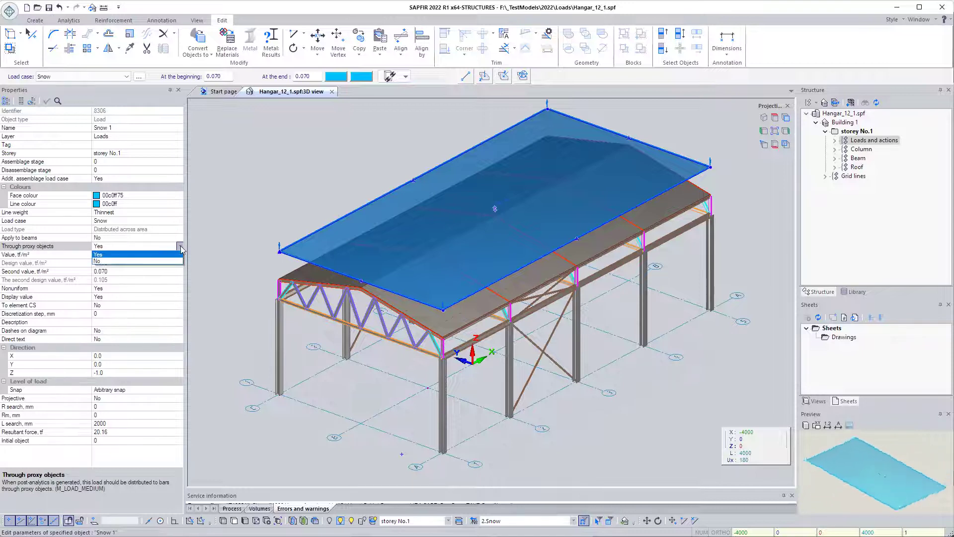
pyautogui.click(128, 254)
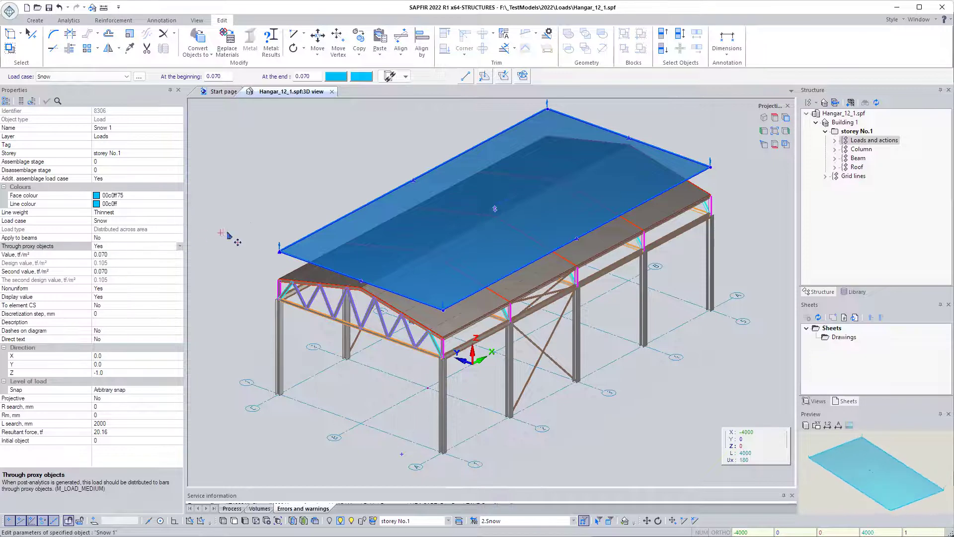
pyautogui.click(298, 170)
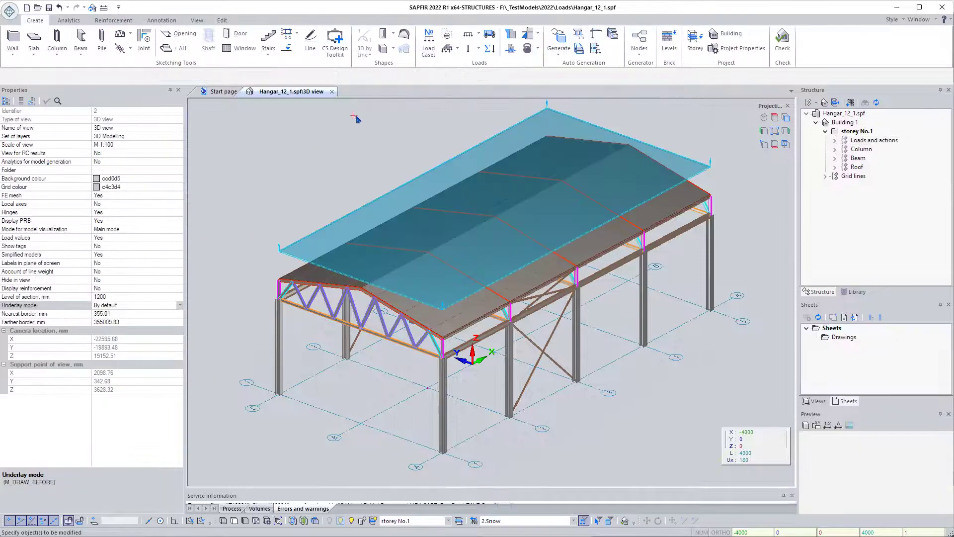
# - Create the Wind 0 load, applied as '4 - define manually' with terrain category I
pyautogui.click(510, 35)
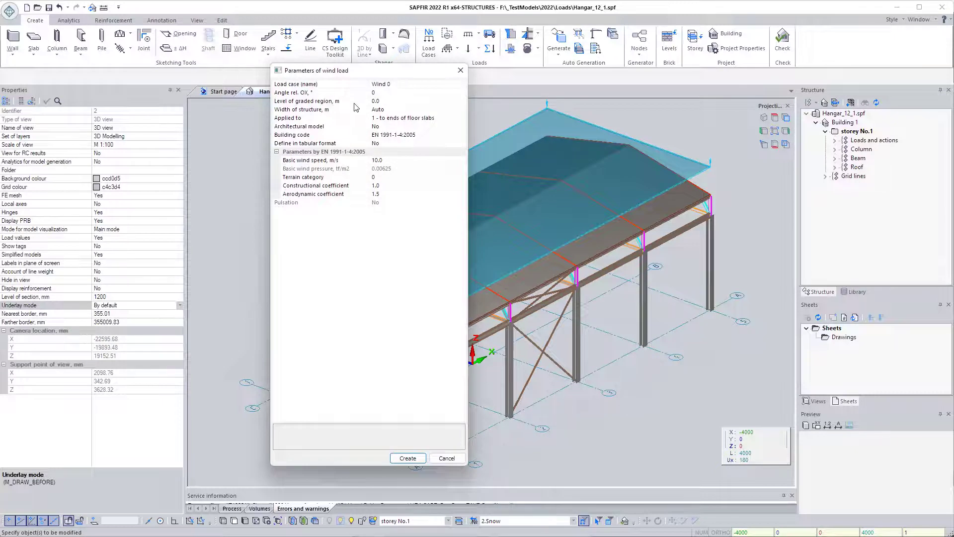
pyautogui.click(463, 119)
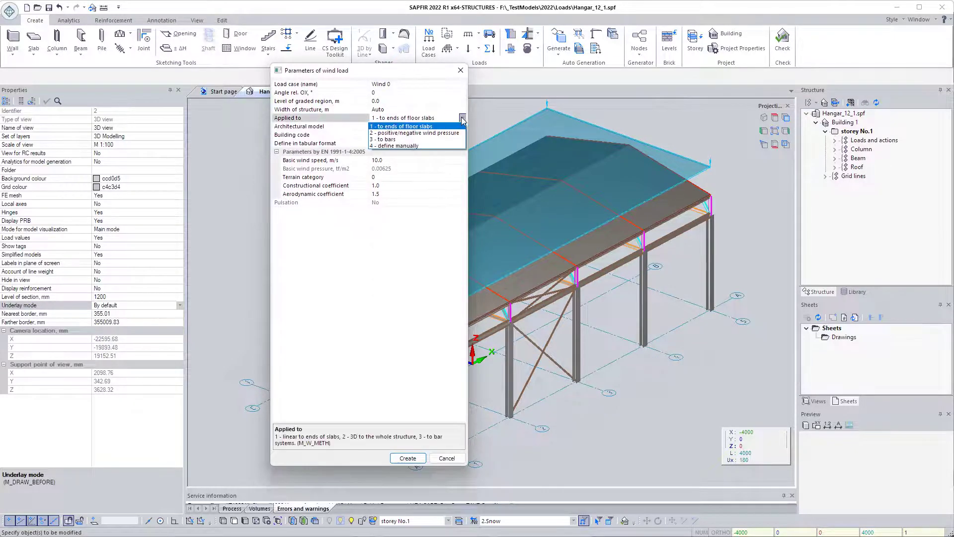
pyautogui.click(410, 146)
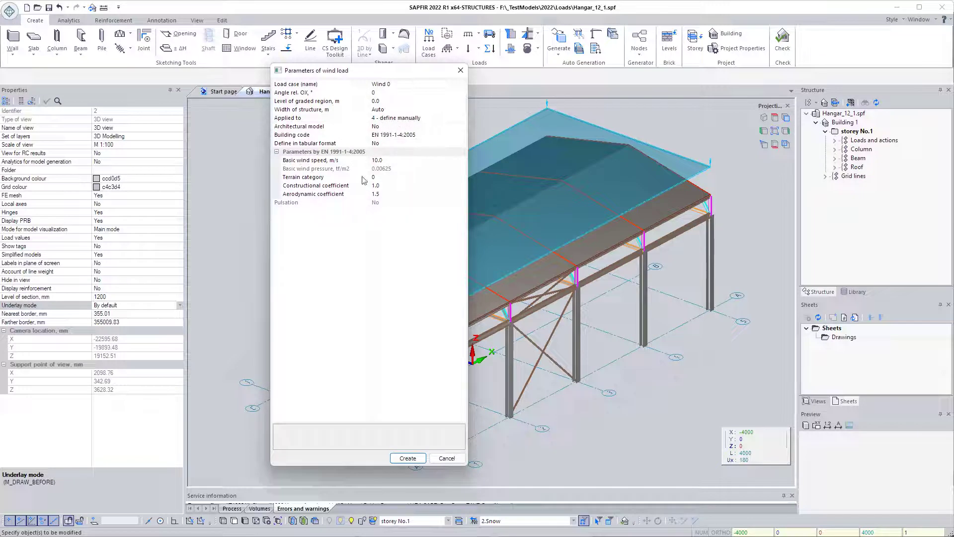
pyautogui.click(462, 177)
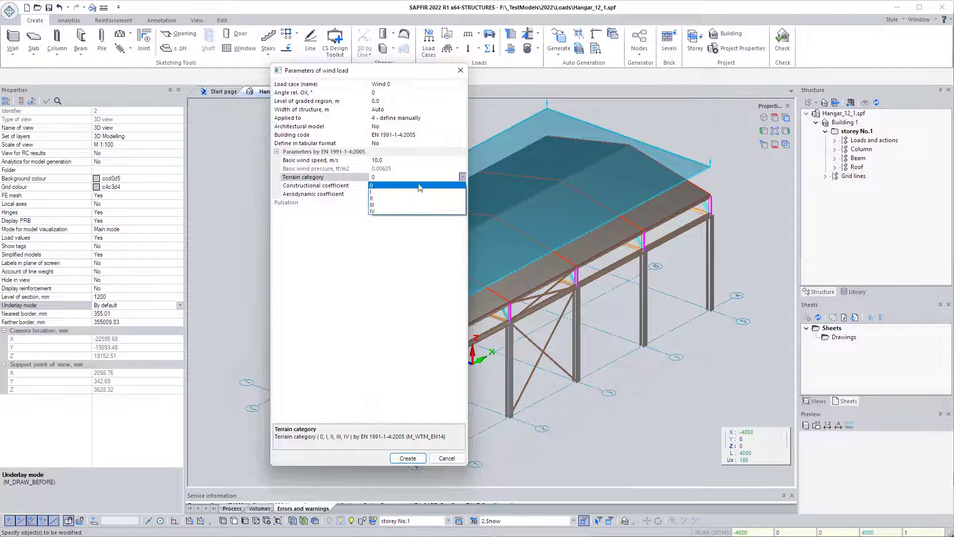
pyautogui.click(389, 193)
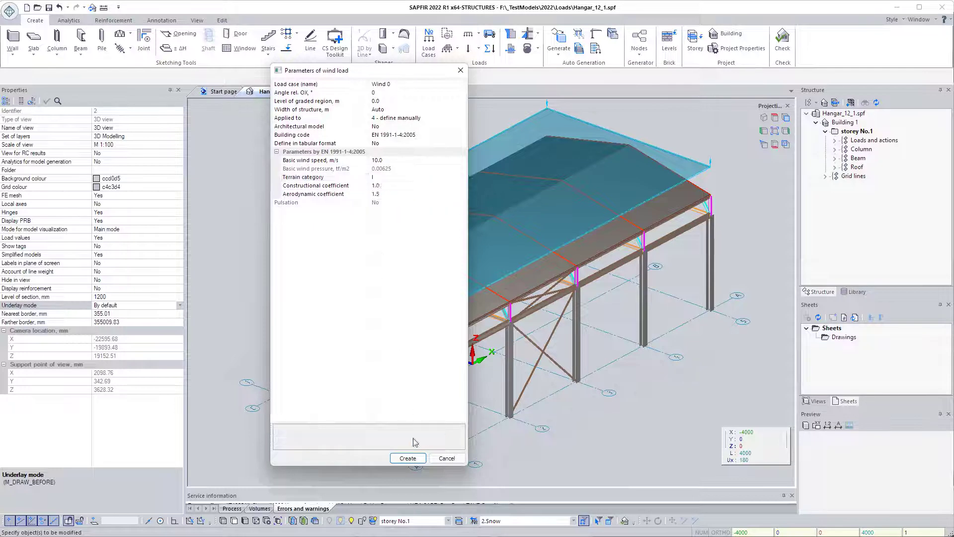
pyautogui.click(414, 458)
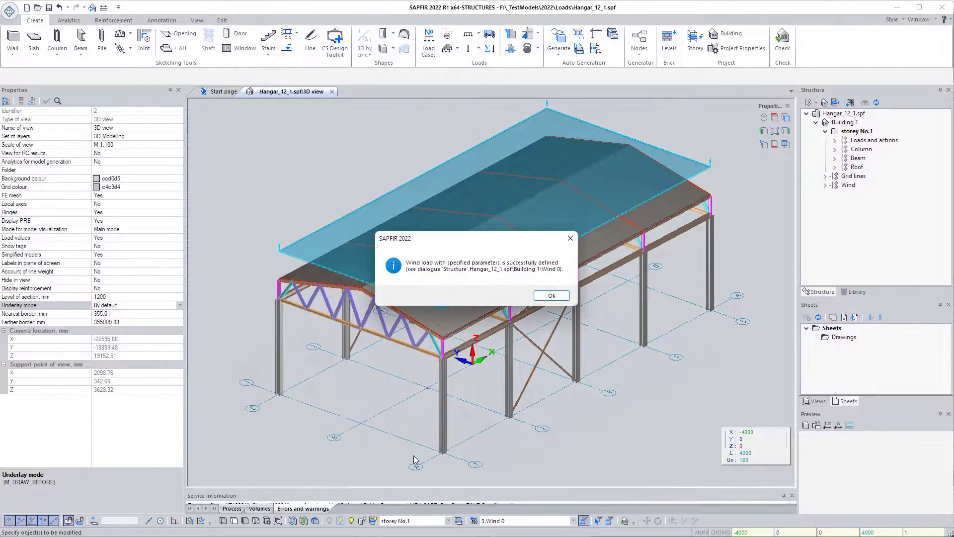
pyautogui.click(554, 297)
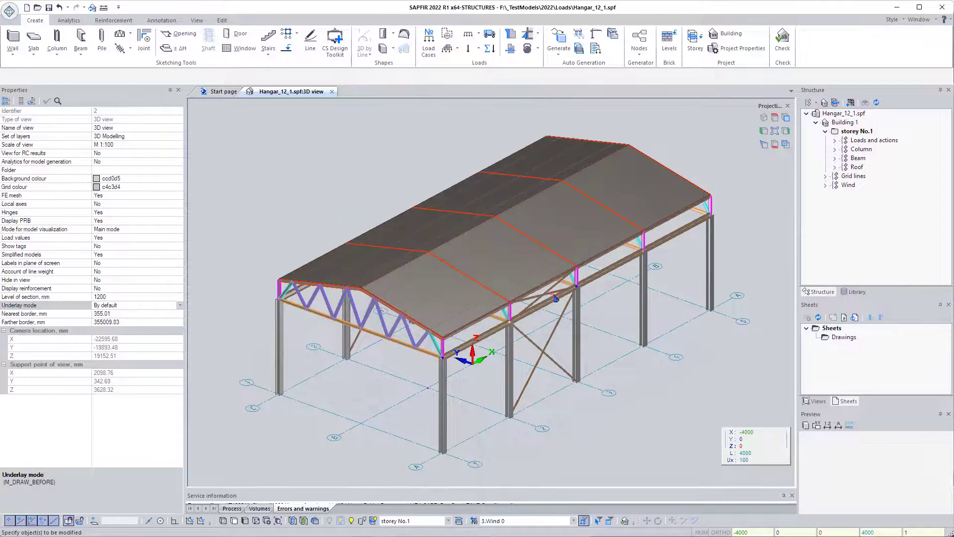
# - Create the Wind 90 load at 90° to OX with terrain category I
pyautogui.click(511, 34)
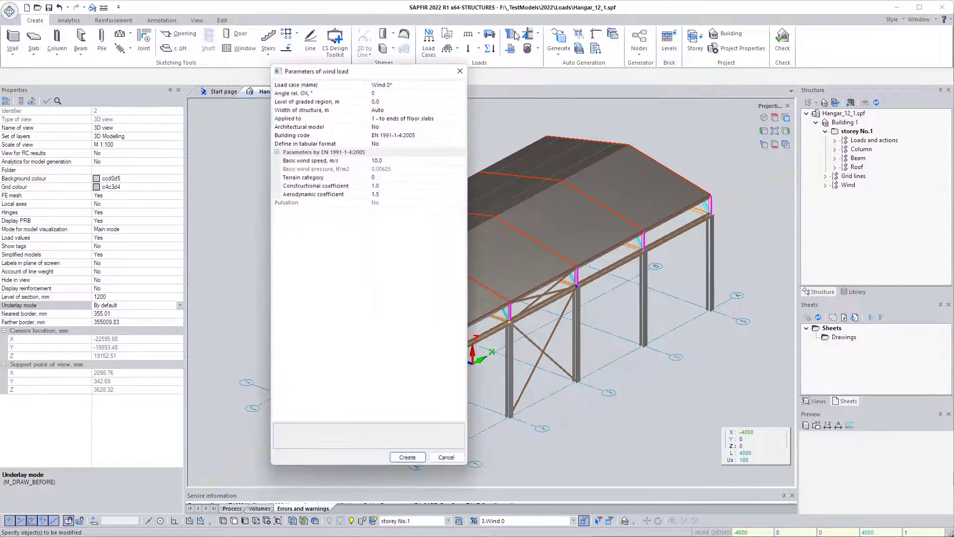
pyautogui.click(387, 92)
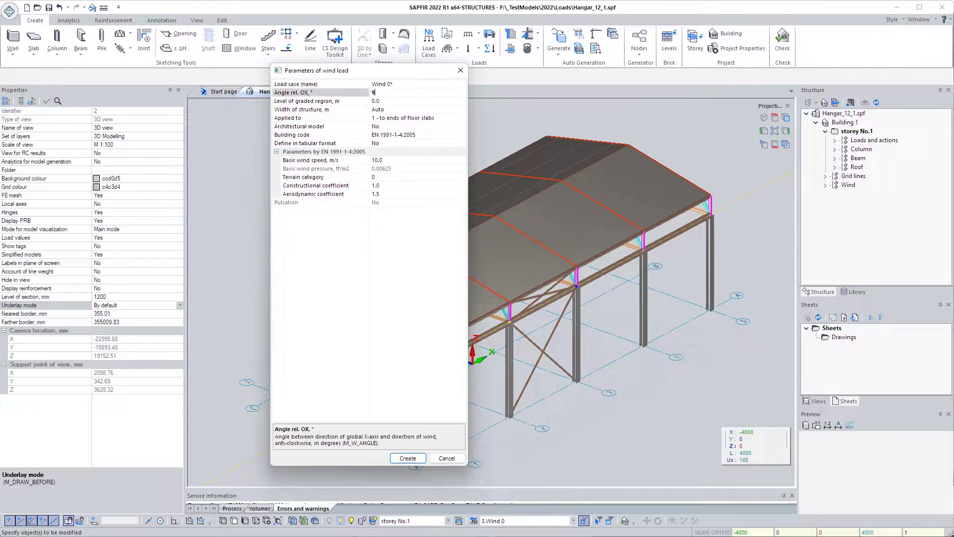
pyautogui.press('Return')
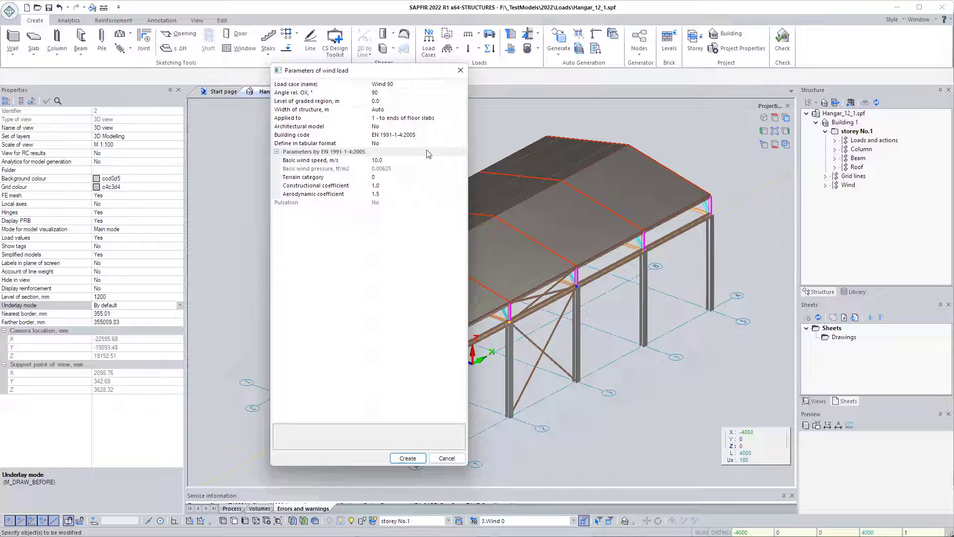
pyautogui.click(462, 177)
pyautogui.click(462, 177)
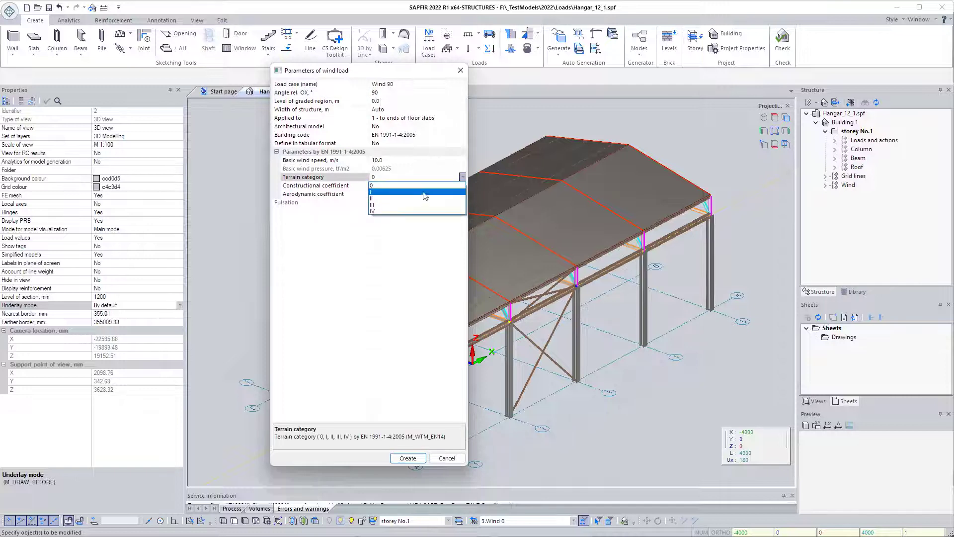
pyautogui.click(379, 192)
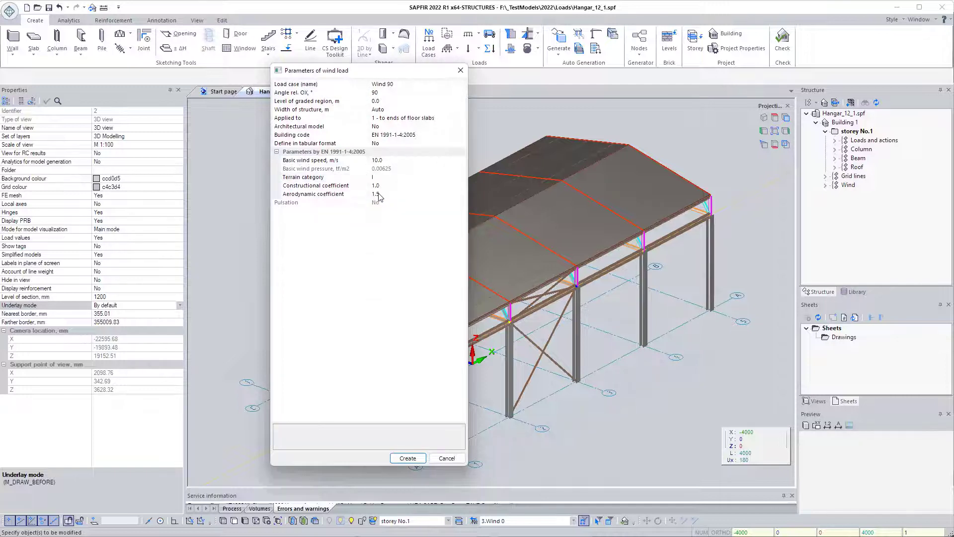
pyautogui.click(407, 457)
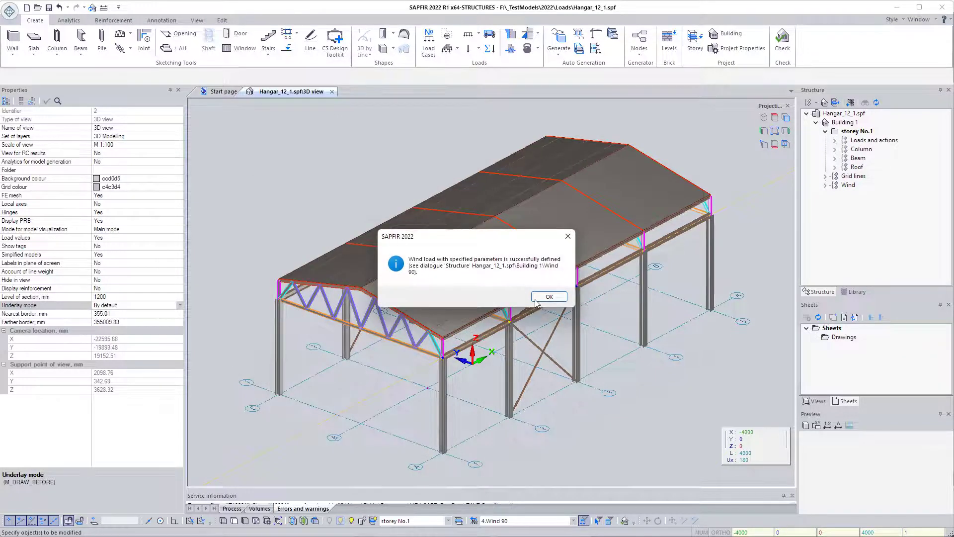
pyautogui.click(541, 299)
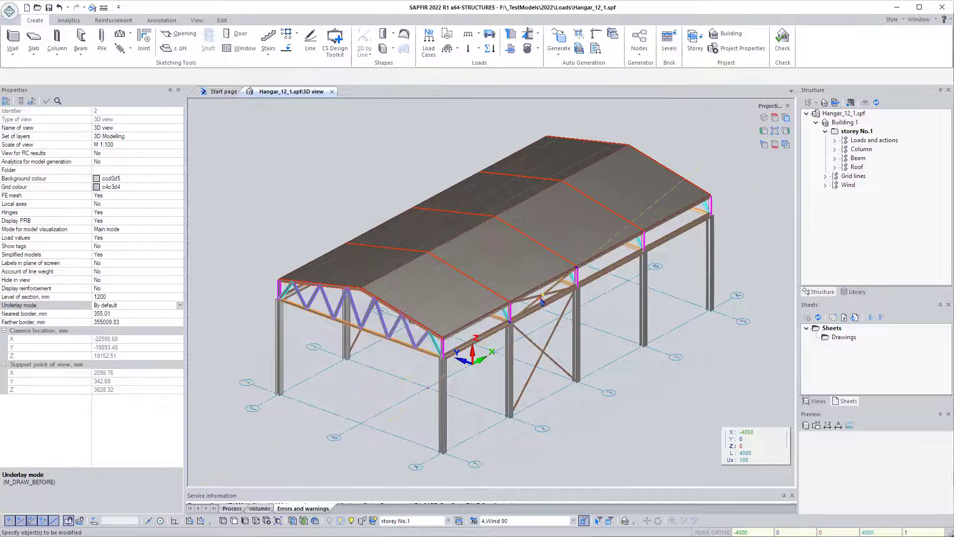
# - Generate Wind 0 roof-pitch loads on the gable roof, redistributed to beams through proxy objects
pyautogui.click(516, 270)
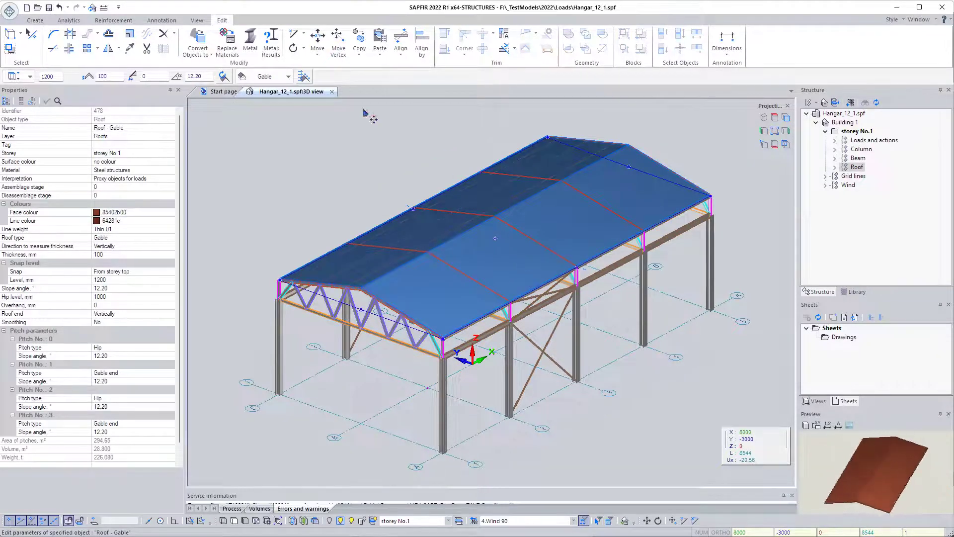
pyautogui.click(304, 77)
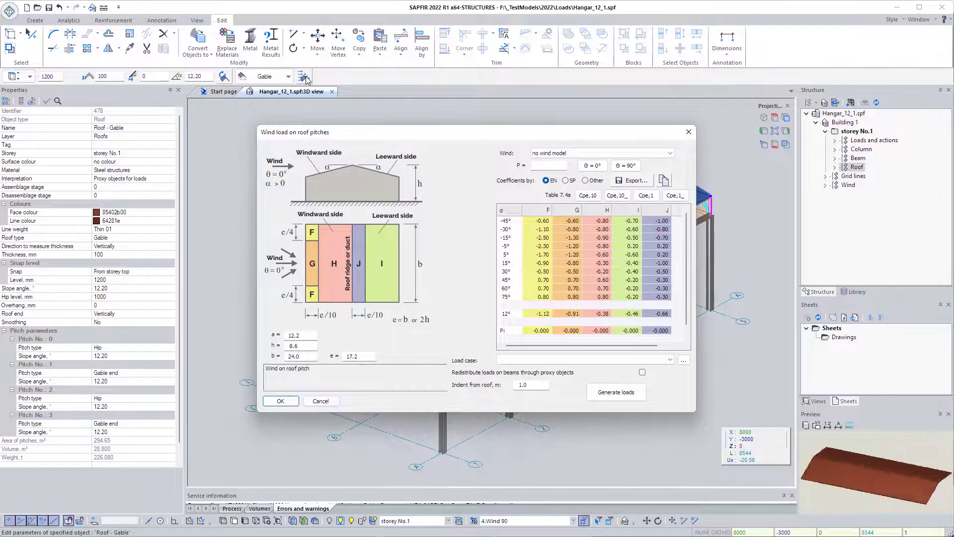
pyautogui.click(585, 154)
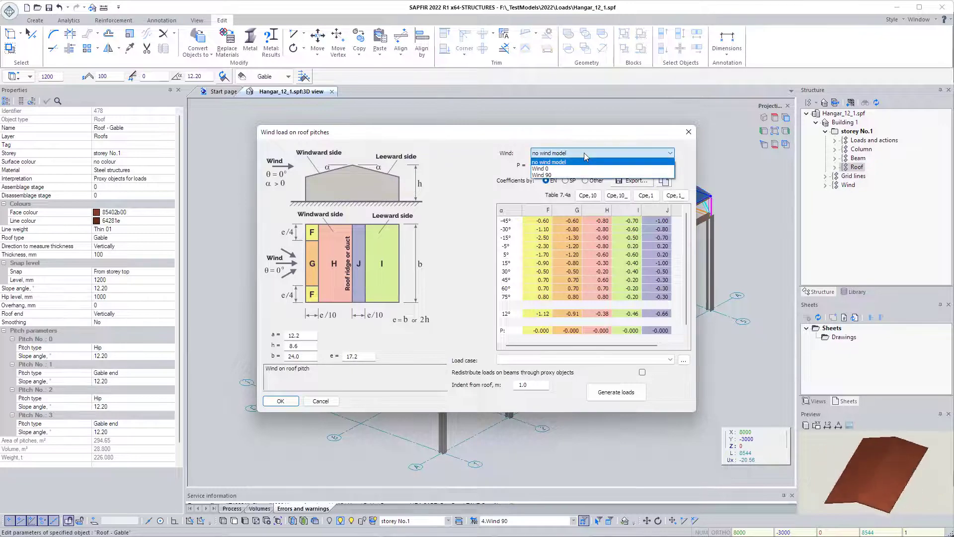
pyautogui.click(547, 169)
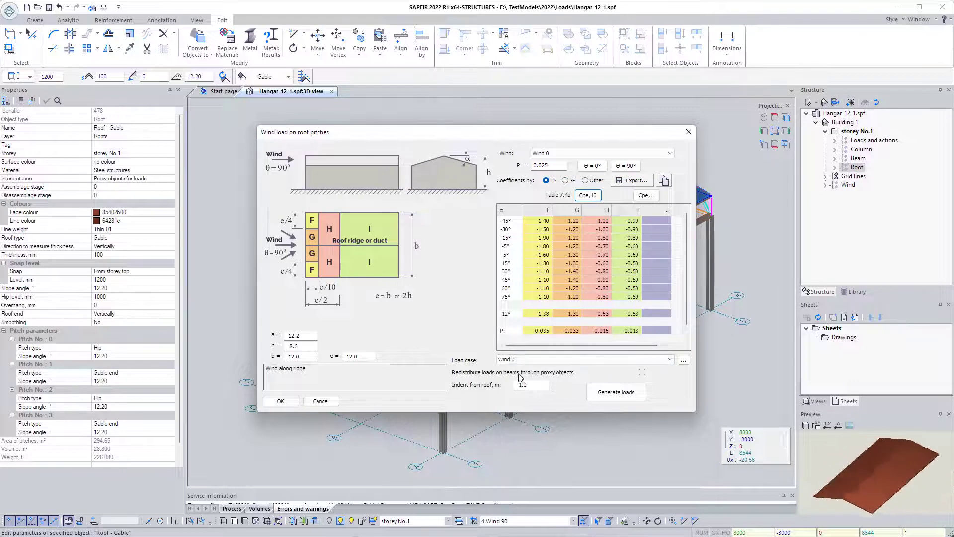
pyautogui.click(642, 373)
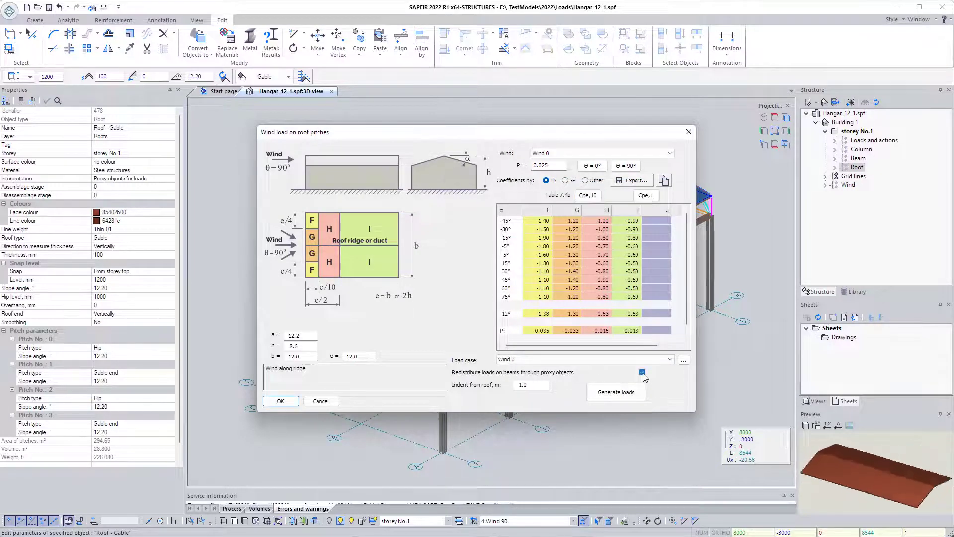
pyautogui.click(628, 396)
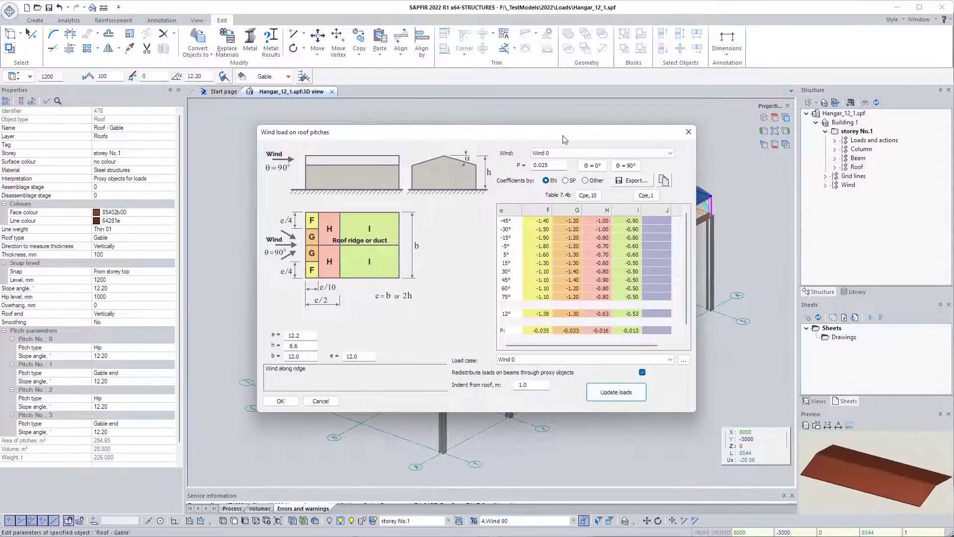
pyautogui.moveTo(602, 127); pyautogui.dragTo(812, 57)
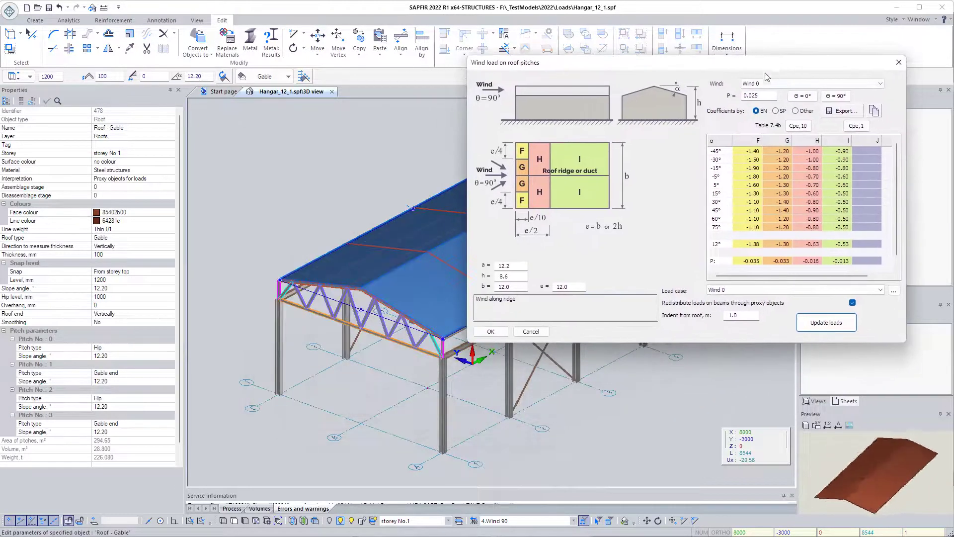
# - Display the Wind 0 case's generated wind-load panels over the gable roof, with the roof reselected
pyautogui.click(490, 330)
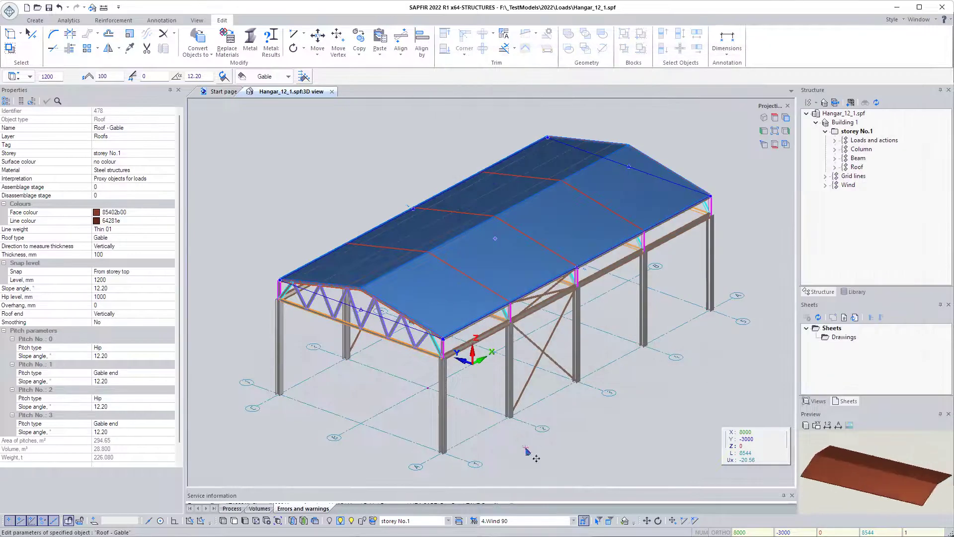
pyautogui.click(582, 519)
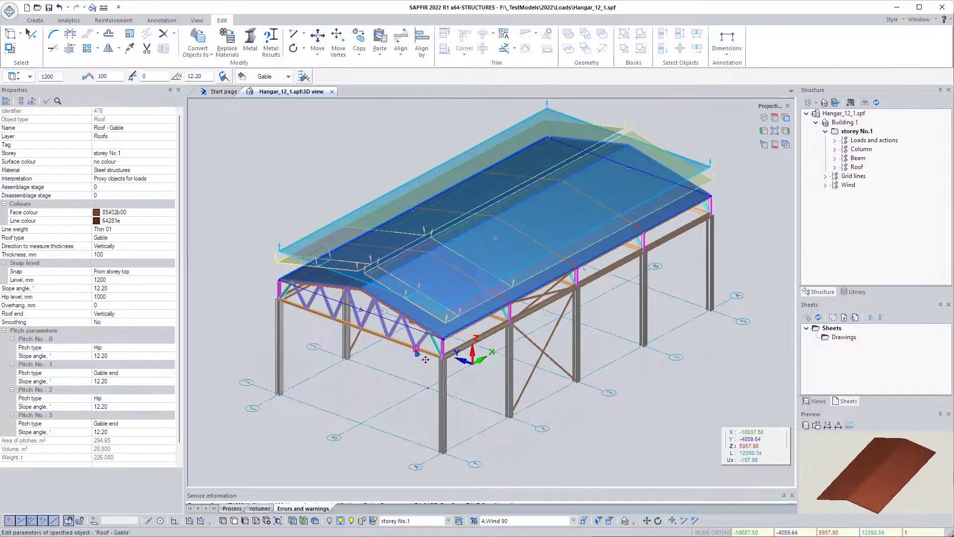
pyautogui.moveTo(416, 353)
pyautogui.mouseDown(button='middle')
pyautogui.moveTo(401, 362)
pyautogui.moveTo(417, 363)
pyautogui.mouseUp(button='middle')
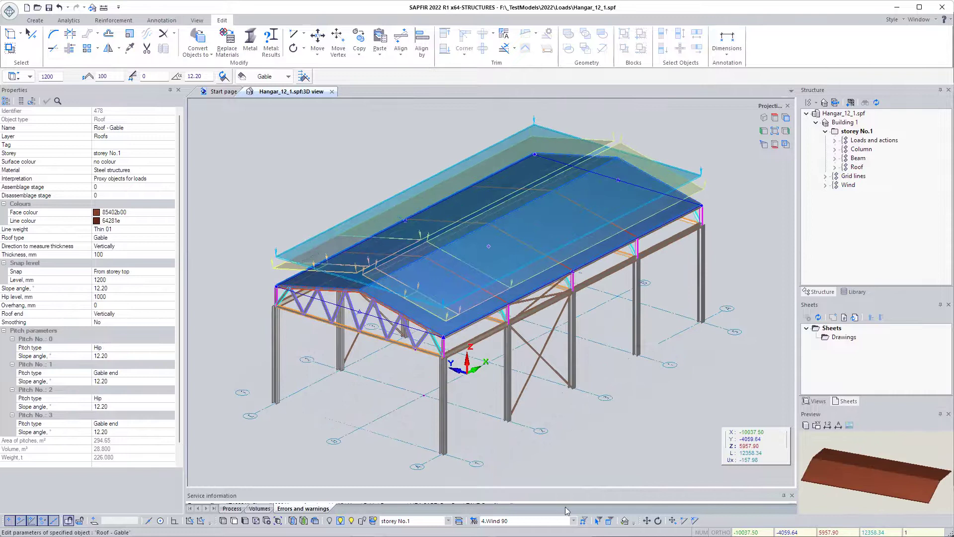
pyautogui.click(583, 521)
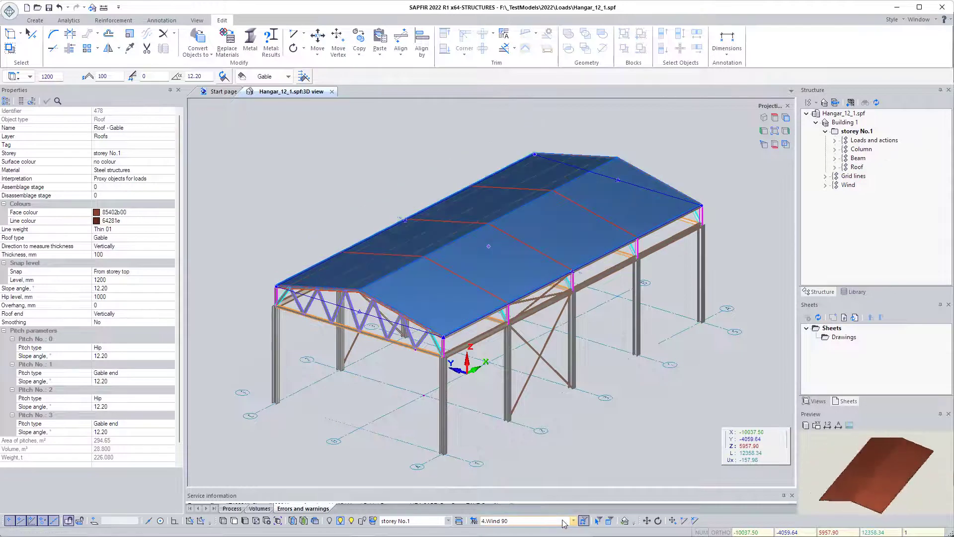
pyautogui.scroll(1, 564, 524)
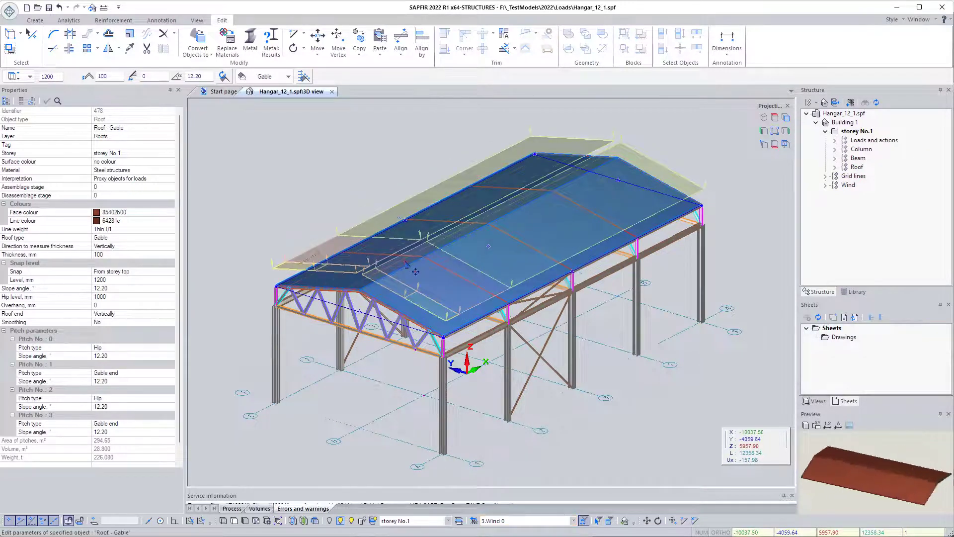
pyautogui.click(584, 520)
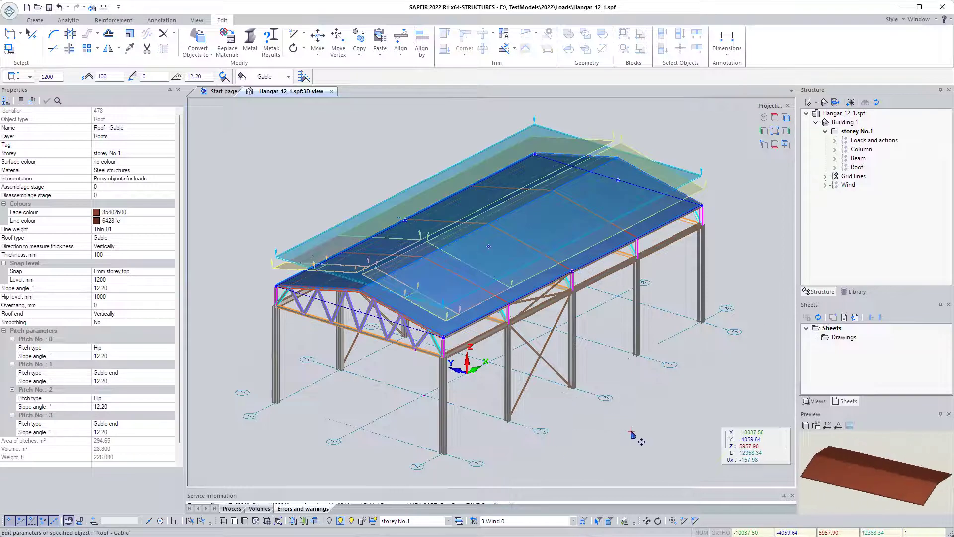
pyautogui.click(627, 400)
pyautogui.click(400, 304)
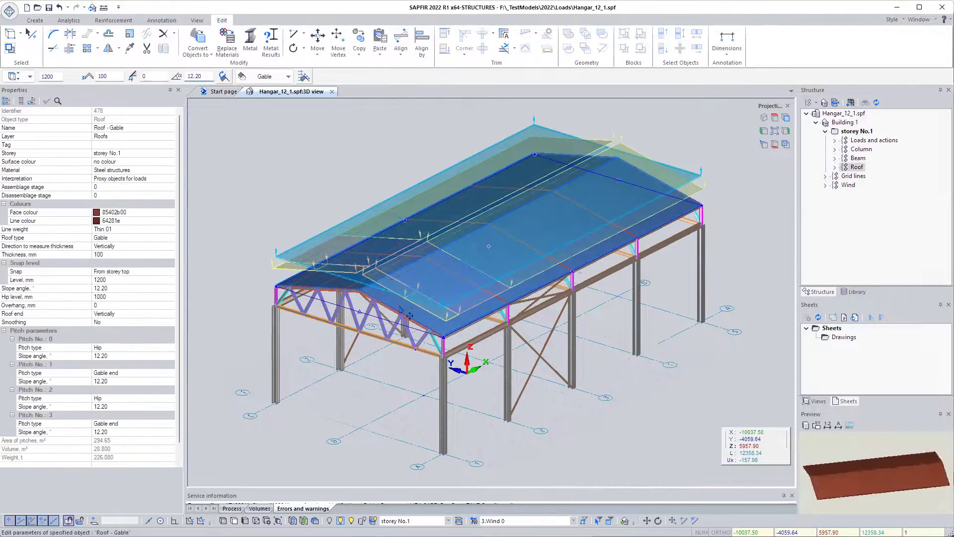
# - Generate Wind 90 roof-pitch loads, redistributed to beams through proxy objects
pyautogui.click(304, 76)
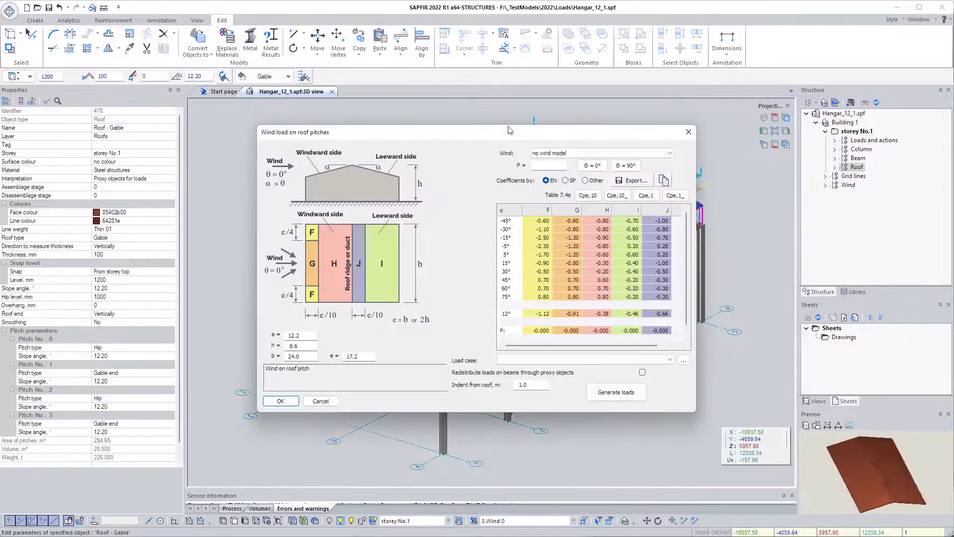
pyautogui.click(551, 155)
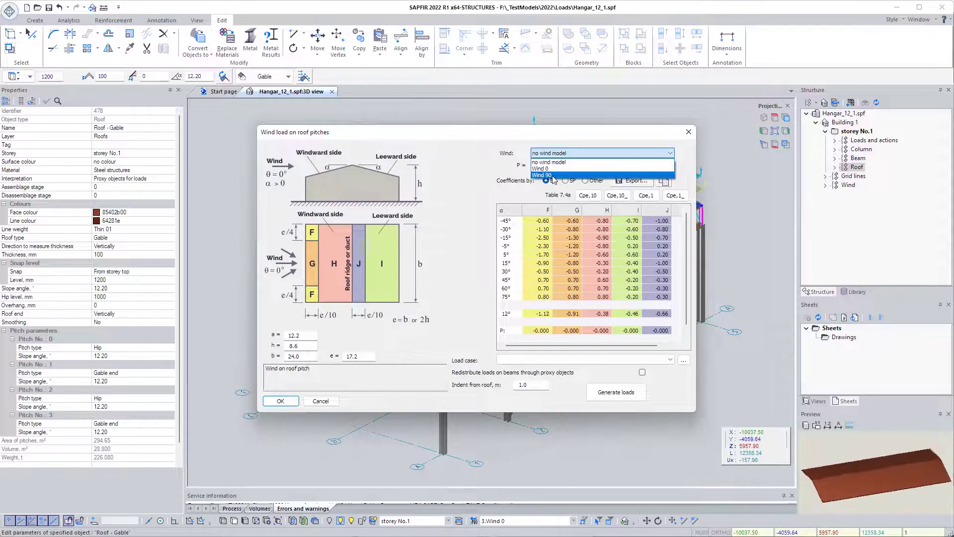
pyautogui.click(553, 176)
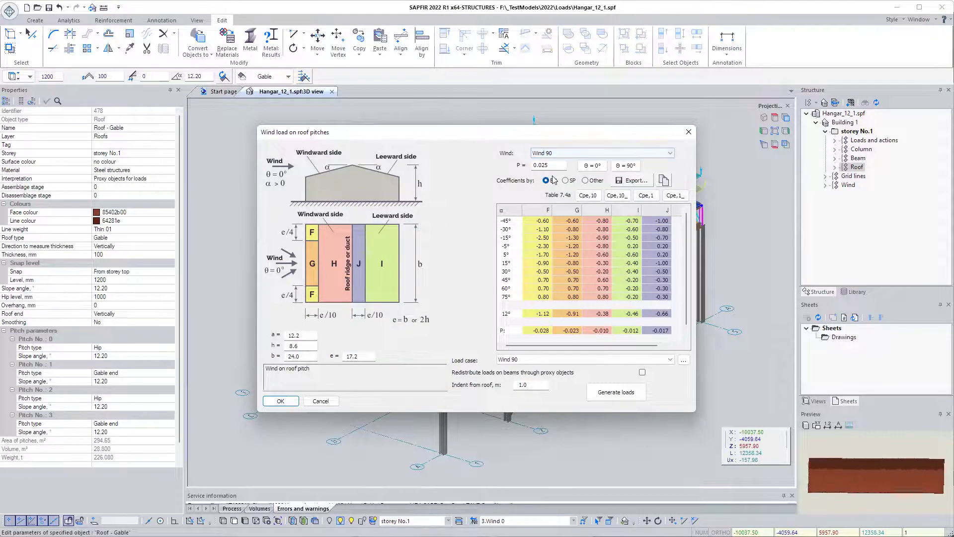
pyautogui.click(642, 372)
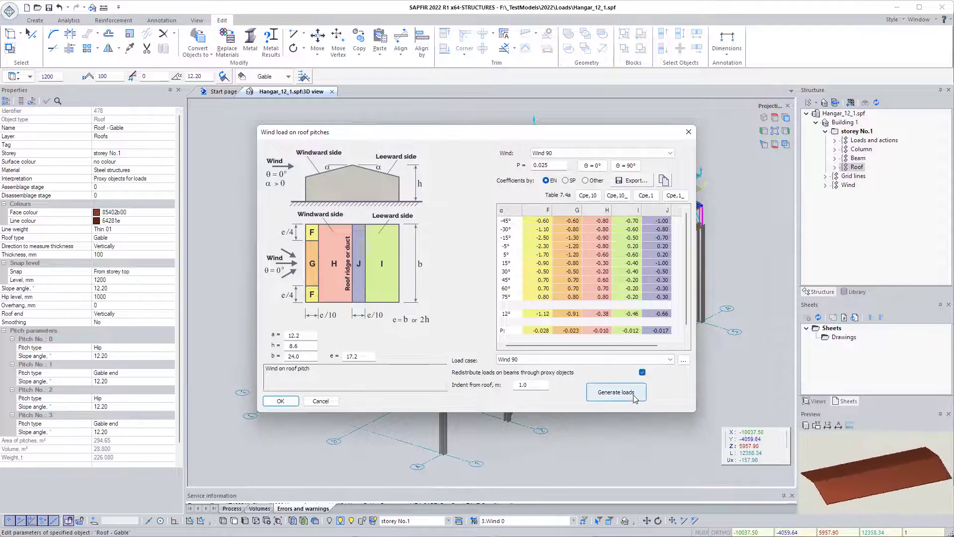
pyautogui.click(632, 395)
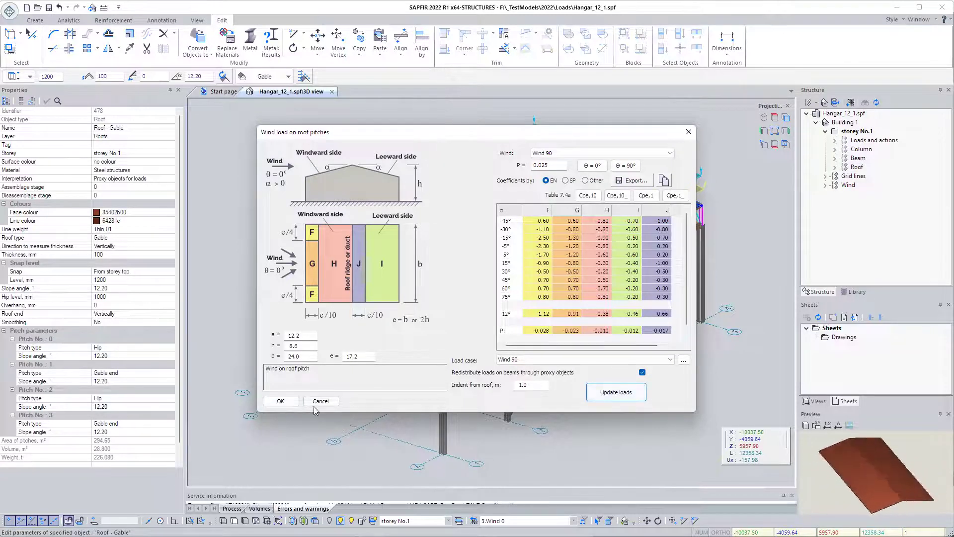
# - Make 2.Snow the current load case, with its snow-load plane shown over the roof
pyautogui.click(280, 400)
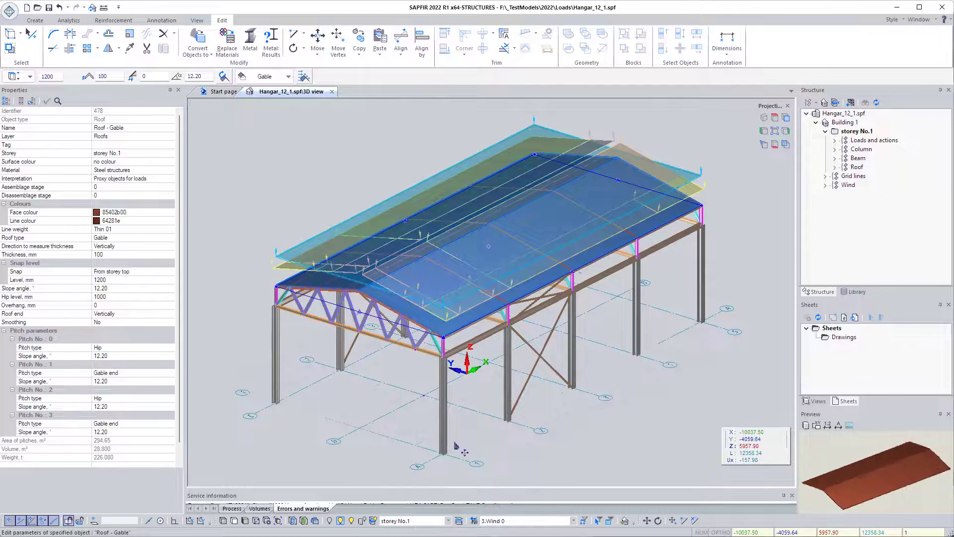
pyautogui.click(584, 520)
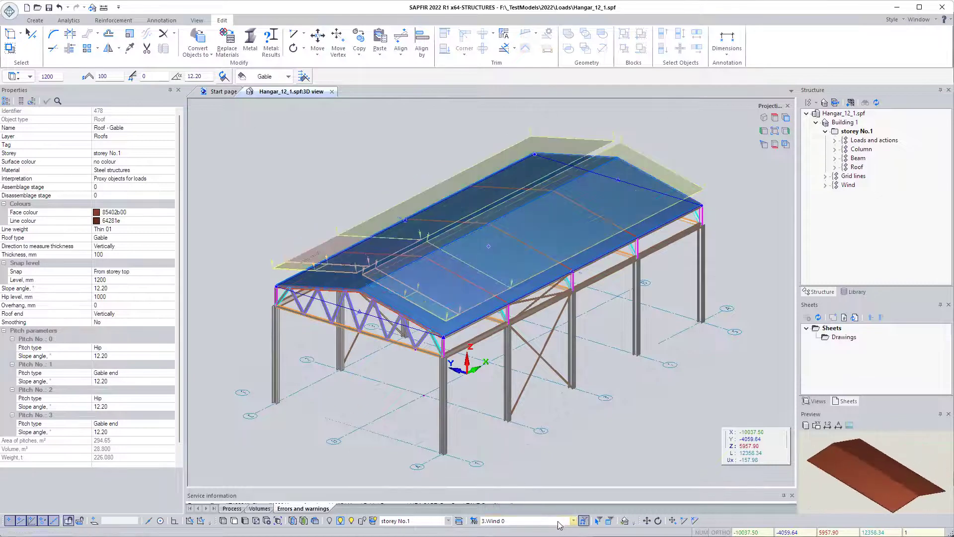
pyautogui.scroll(-1, 558, 525)
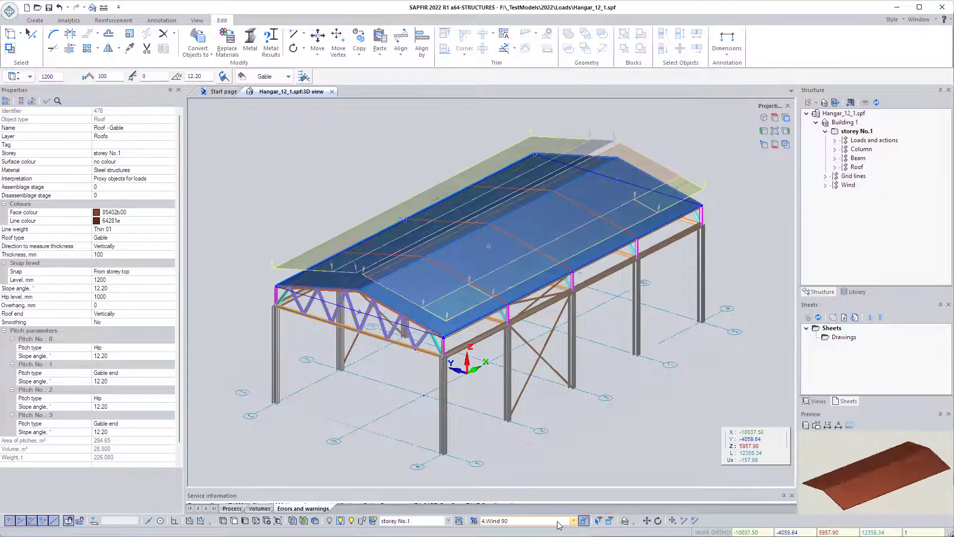
pyautogui.scroll(1, 559, 525)
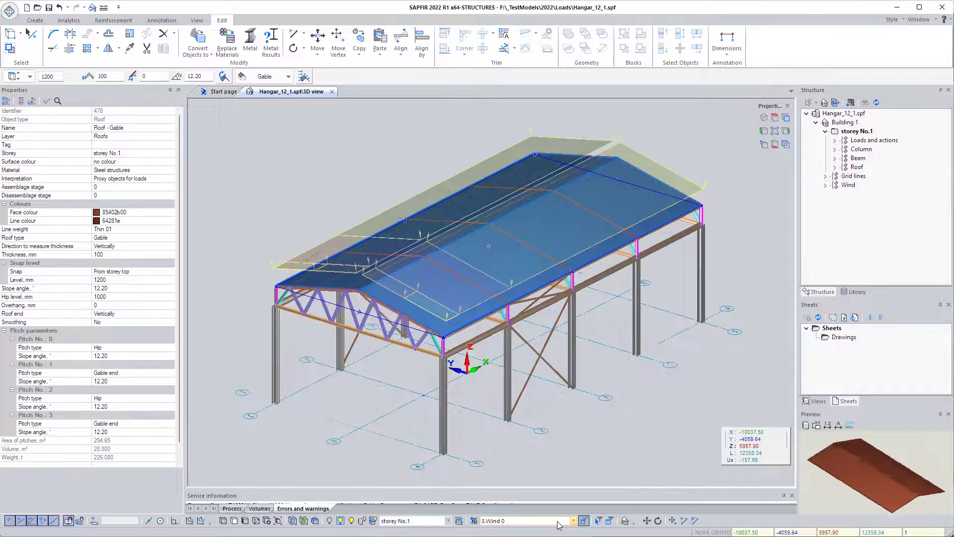
pyautogui.scroll(-1, 558, 525)
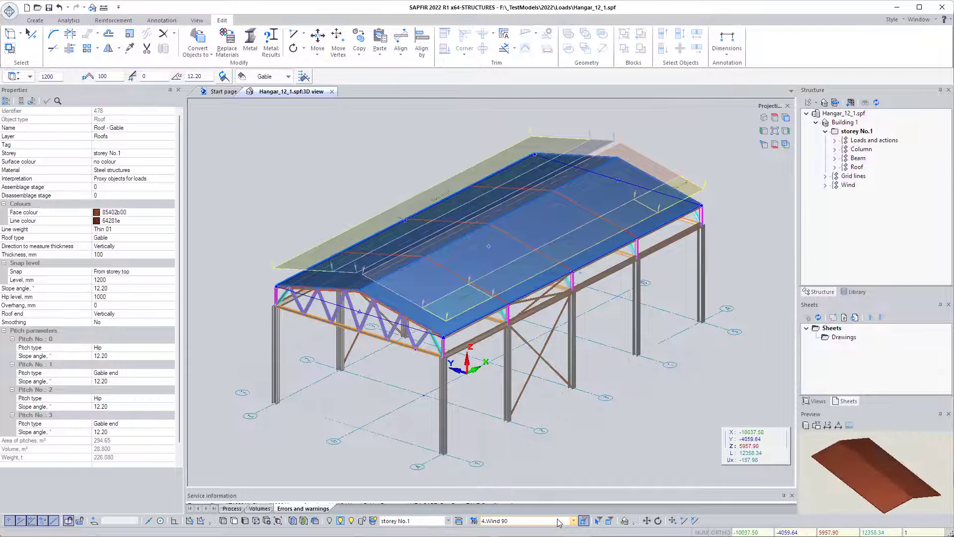
pyautogui.scroll(2, 560, 525)
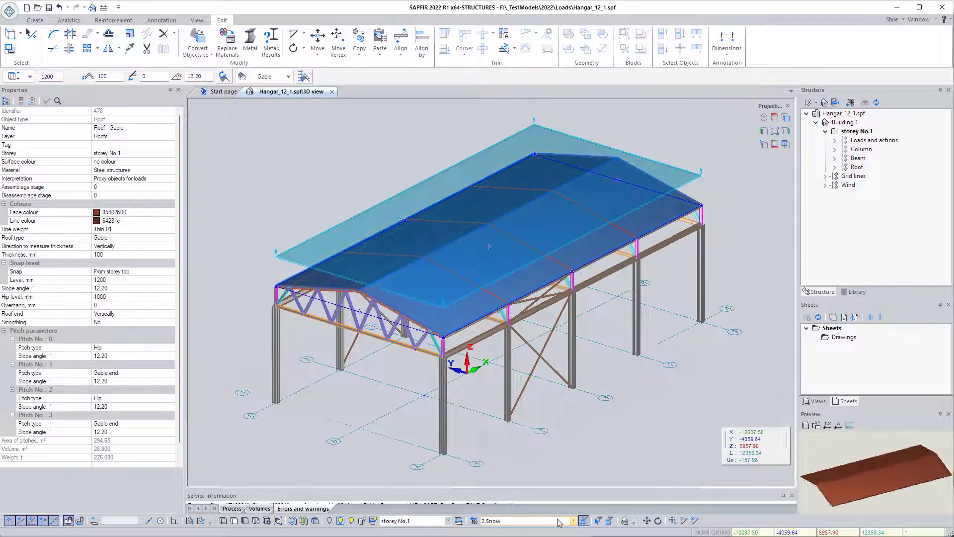
pyautogui.press('Escape')
# - Create Meshed model variant 1 from the Analytics tab with 'To do as well' unchecked
pyautogui.click(64, 21)
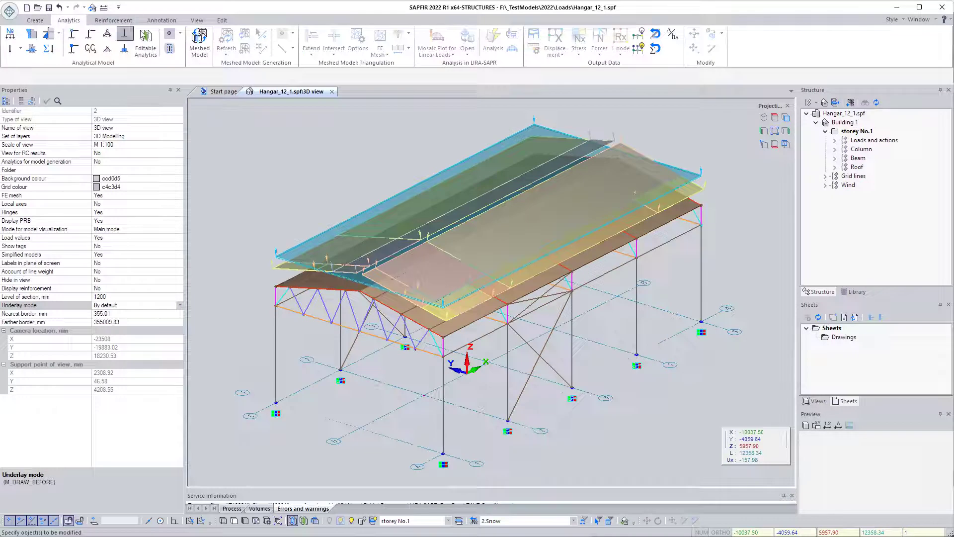
pyautogui.click(199, 40)
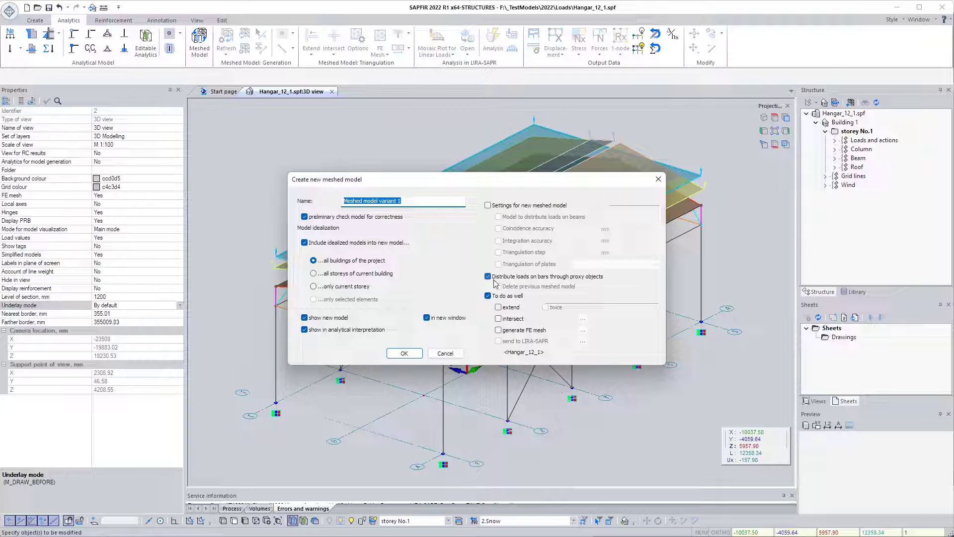
pyautogui.click(488, 296)
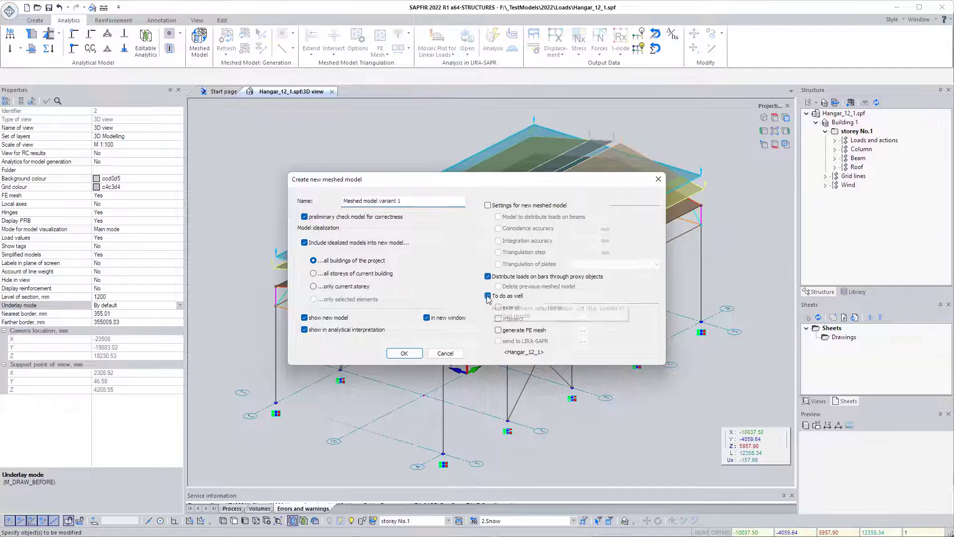
pyautogui.click(404, 353)
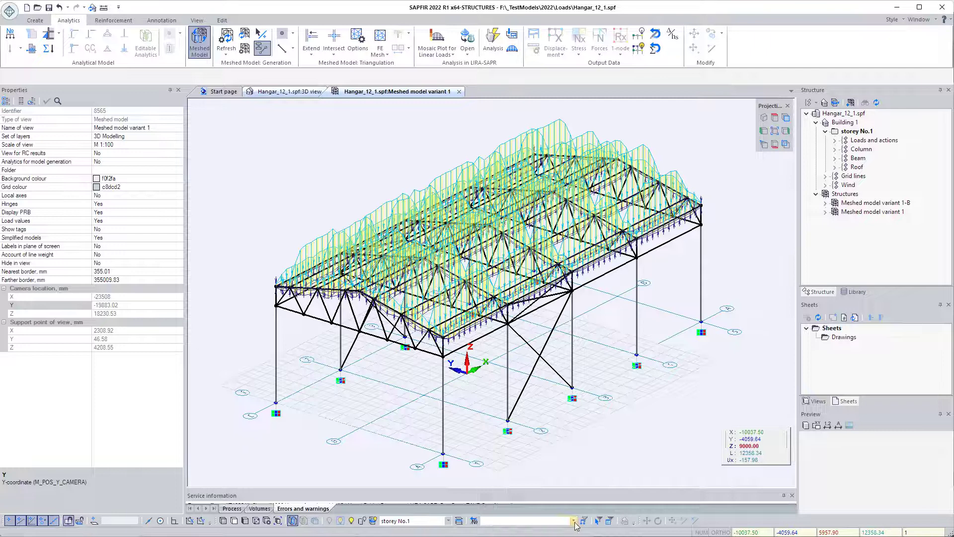
# - Show the Wind 0 linear loads on the roof bars as a colour mosaic, -0.047 to 0 tf/m
pyautogui.scroll(-3, 572, 522)
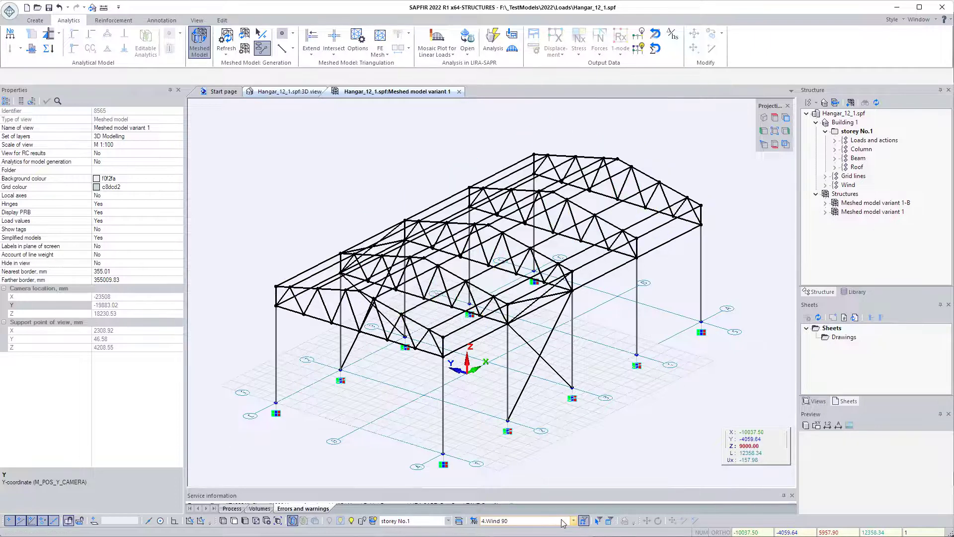
pyautogui.scroll(1, 562, 522)
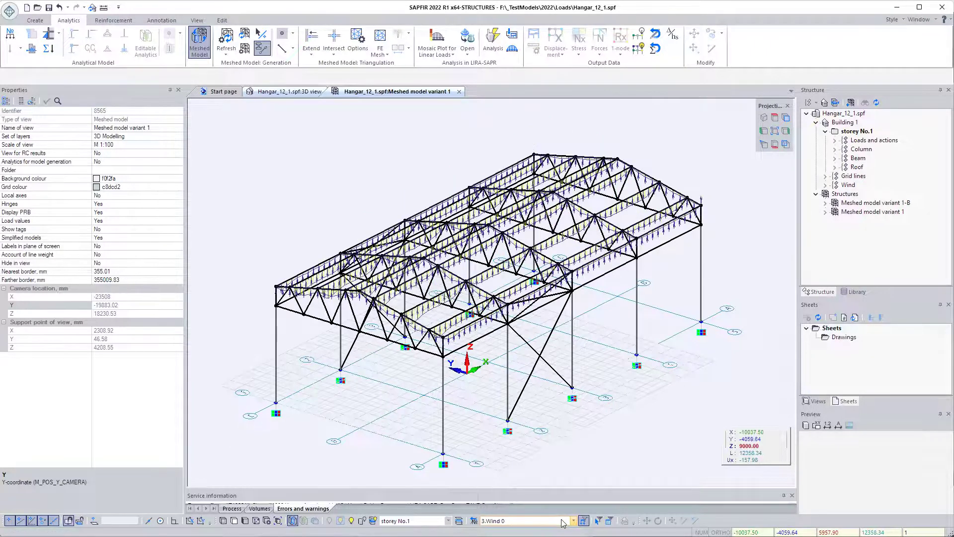
pyautogui.scroll(-1, 562, 523)
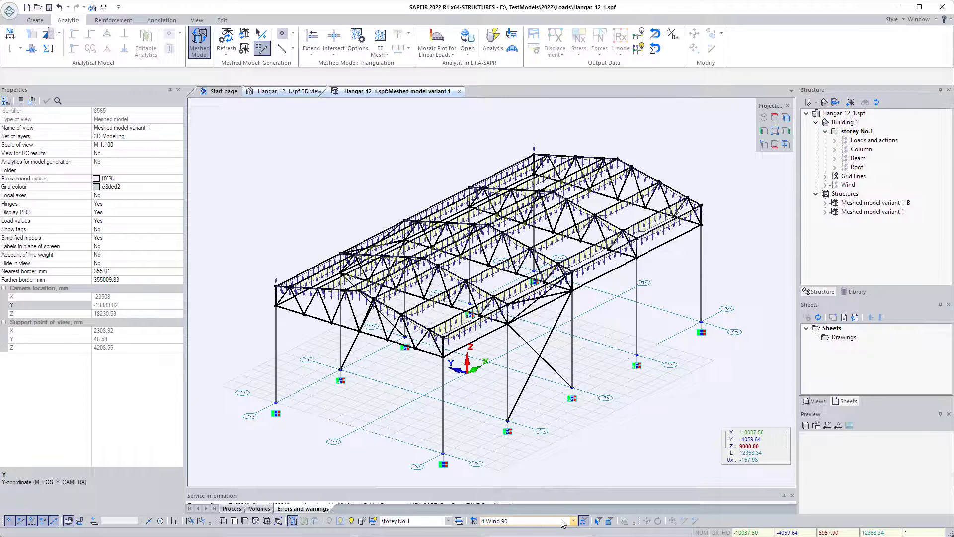
pyautogui.scroll(1, 562, 523)
pyautogui.scroll(1, 562, 523)
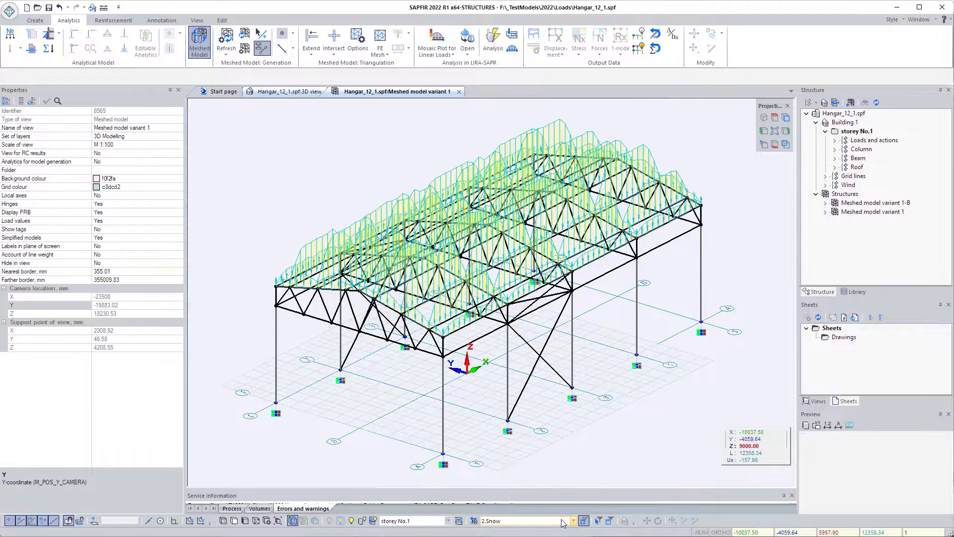
pyautogui.click(437, 39)
pyautogui.click(437, 38)
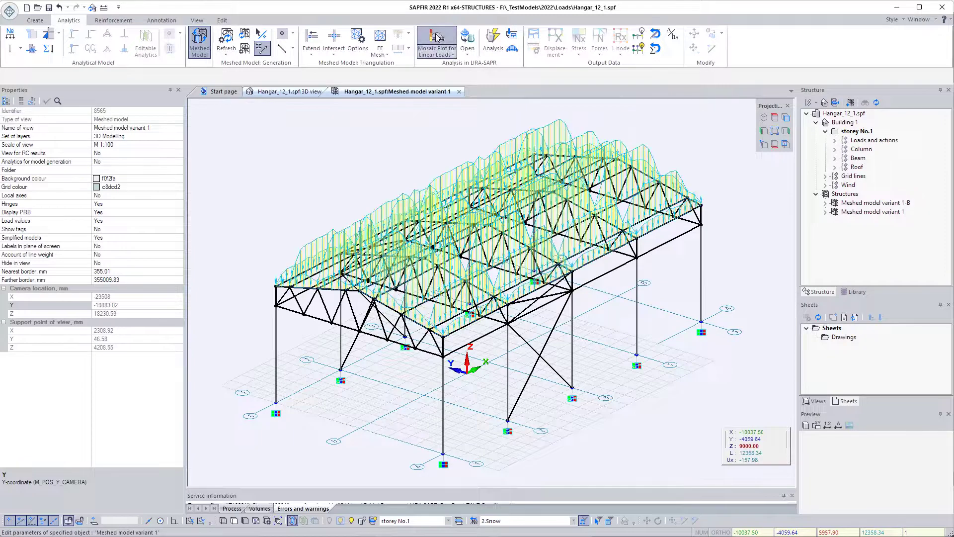
pyautogui.scroll(-1, 523, 526)
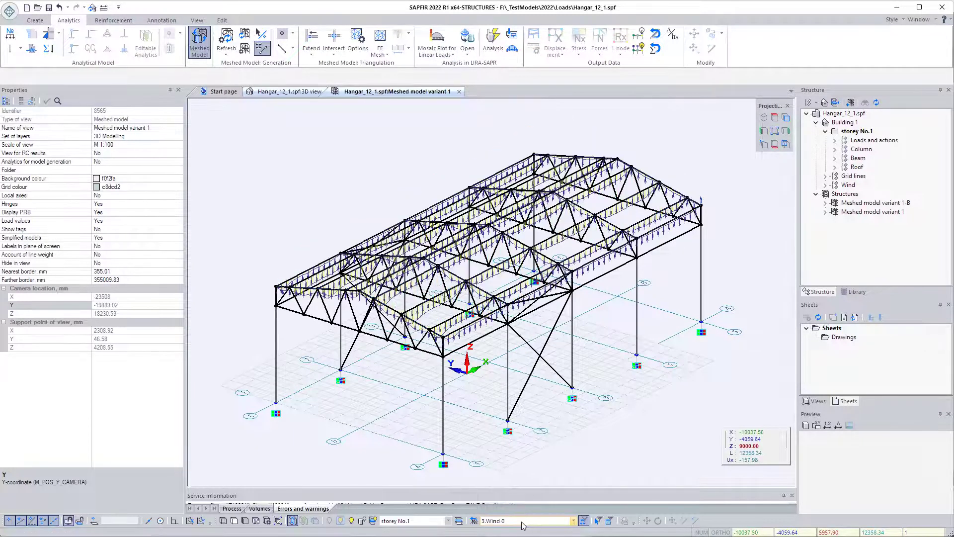
pyautogui.click(437, 40)
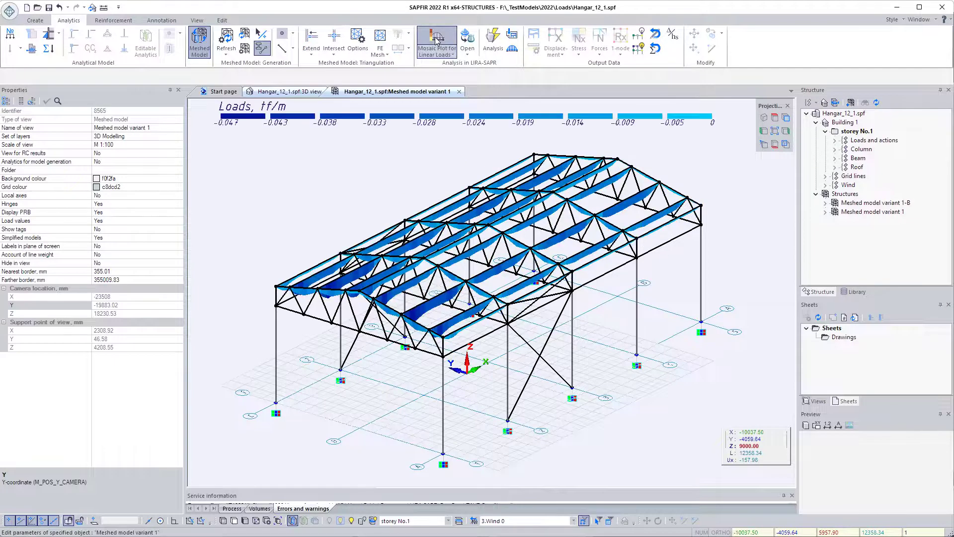